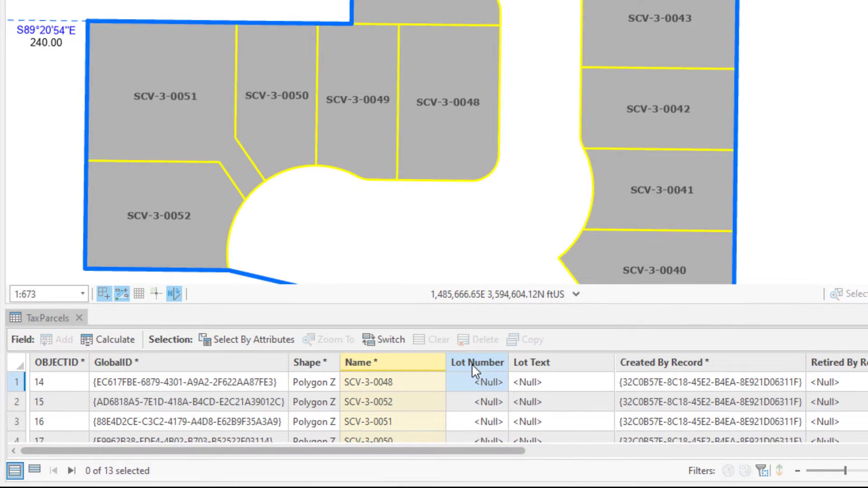
# - Open Calculate Field for the Lot Number column, saving pending edits and enabling undo
pyautogui.rightClick(469, 369)
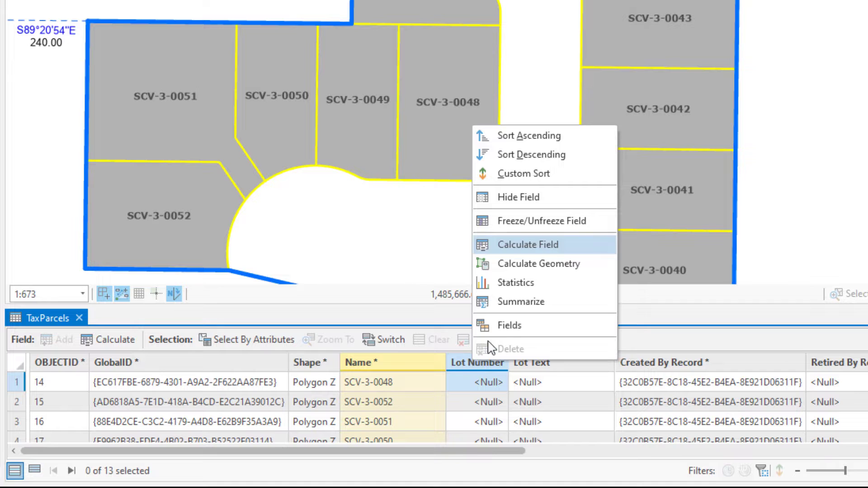
pyautogui.click(527, 246)
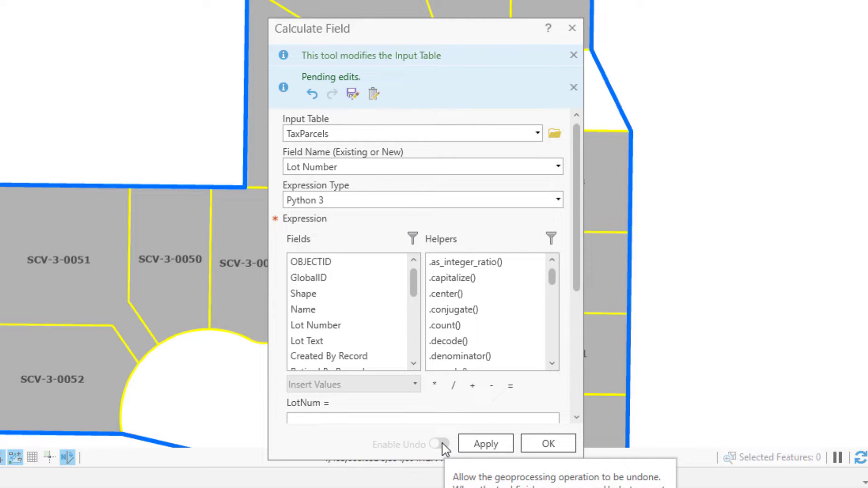
pyautogui.click(353, 95)
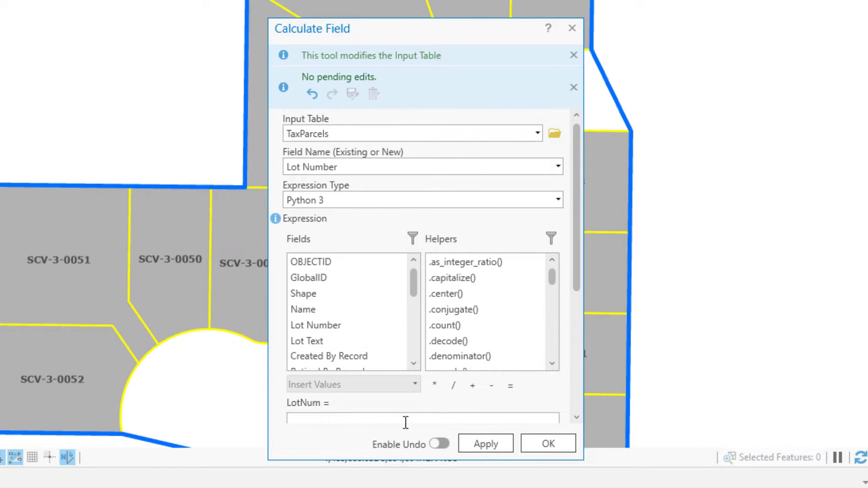
pyautogui.click(441, 444)
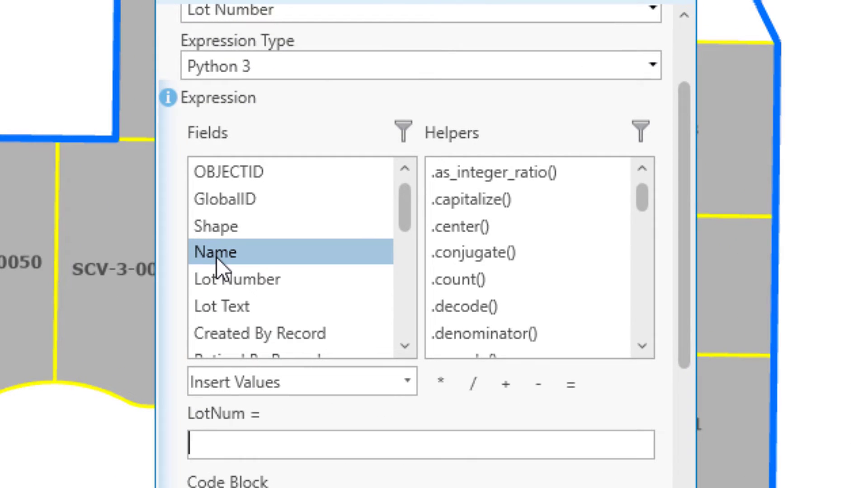
# - Calculate Lot Number as !Name!.split('-')[-1], then scroll the table to confirm values like 48
pyautogui.doubleClick(217, 252)
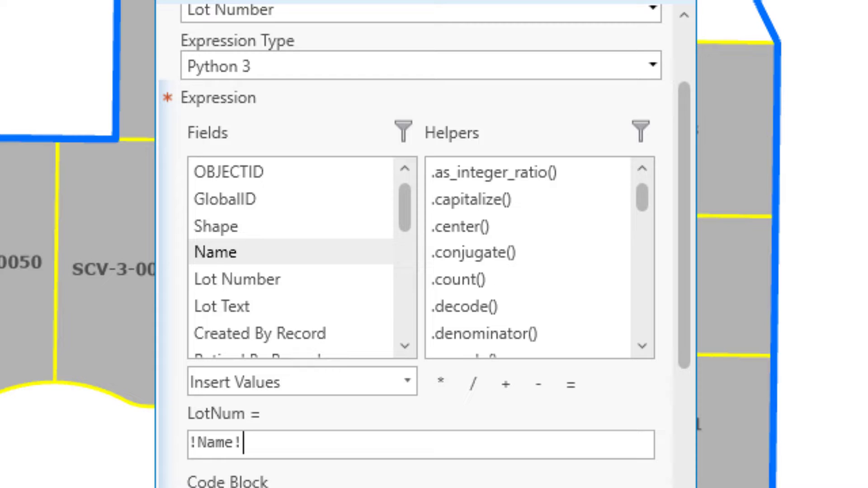
pyautogui.write(".split('-'")
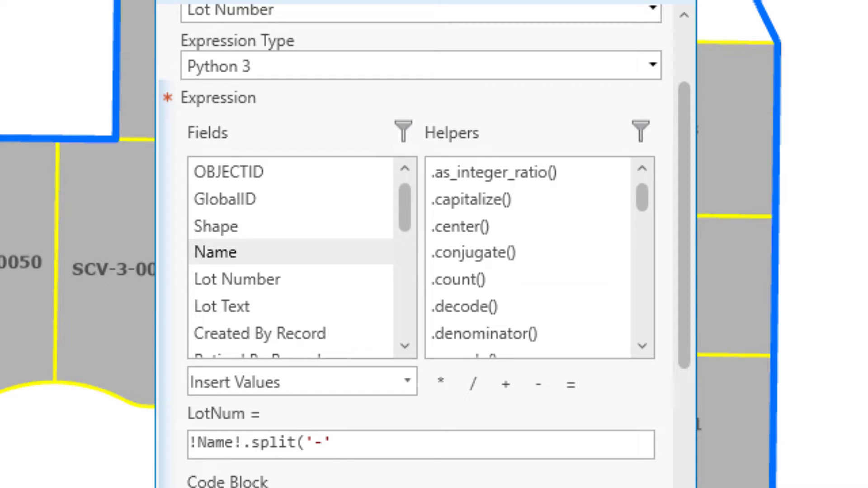
pyautogui.write(')[-1]')
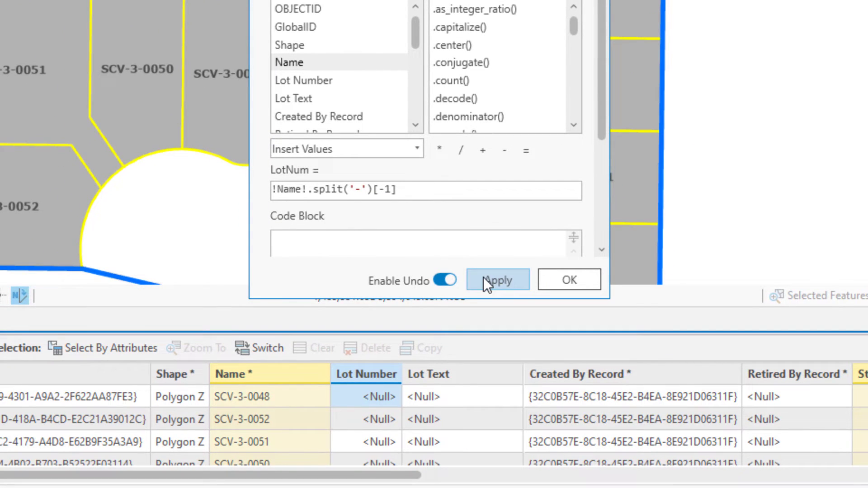
pyautogui.click(484, 279)
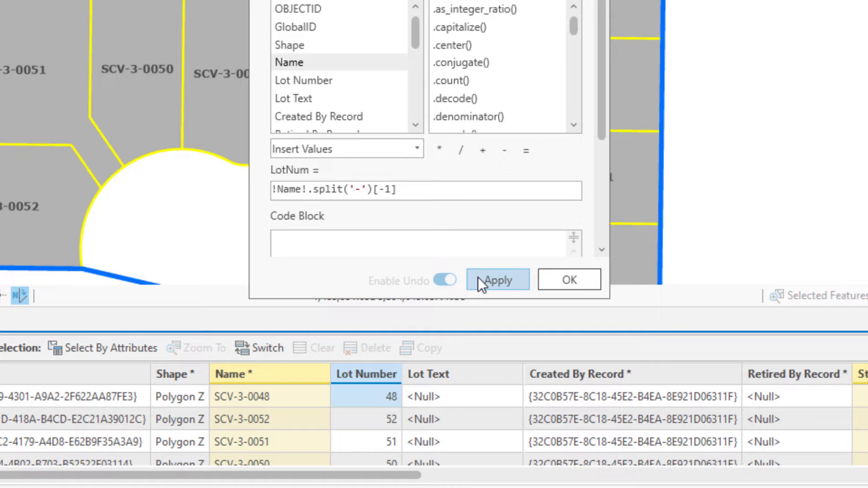
pyautogui.scroll(-6, 382, 407)
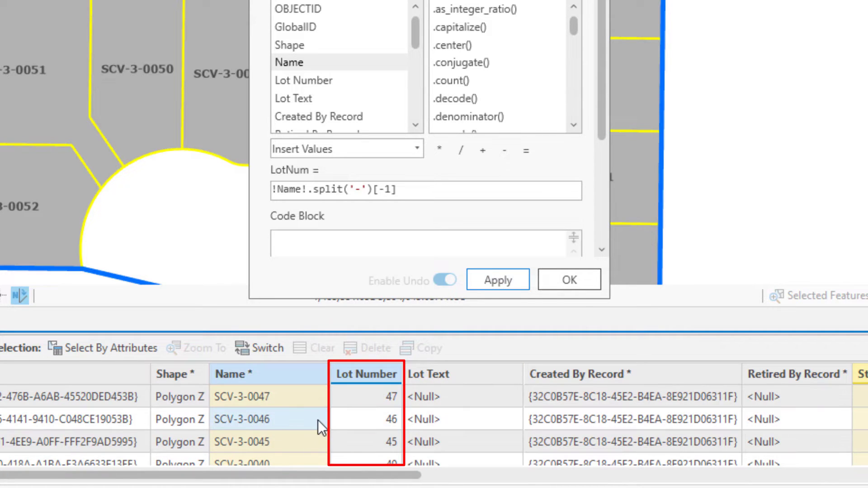
pyautogui.scroll(-2, 318, 420)
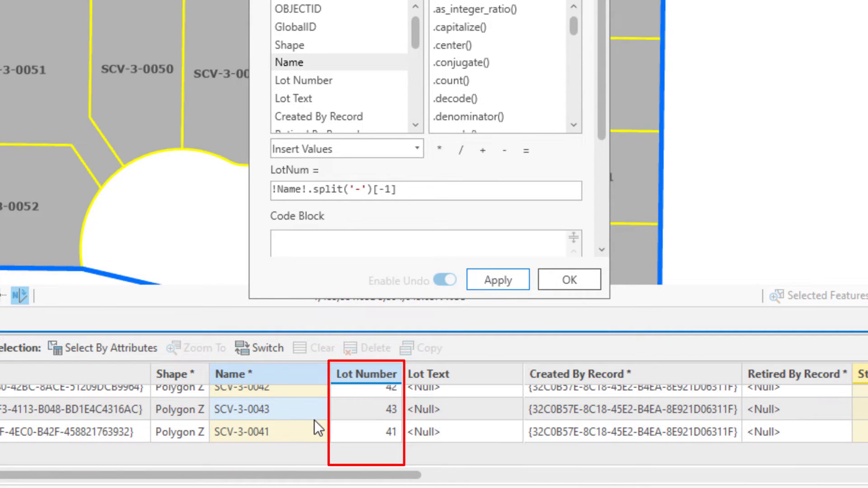
pyautogui.scroll(2, 314, 420)
pyautogui.scroll(6, 314, 420)
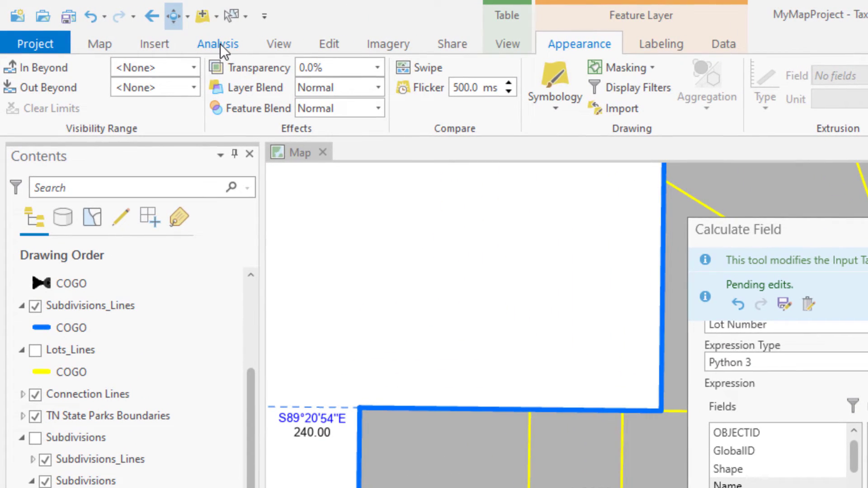
# - Open the Python window from the Analysis ribbon's Python menu
pyautogui.click(220, 44)
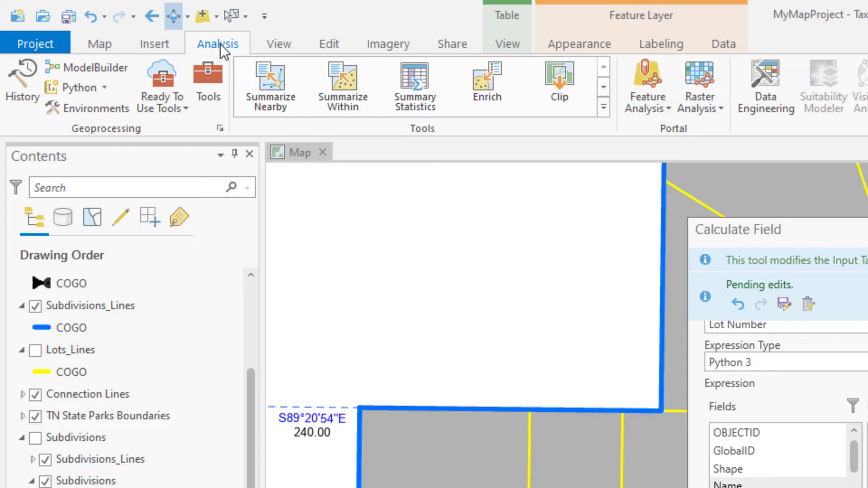
pyautogui.click(107, 93)
pyautogui.click(113, 178)
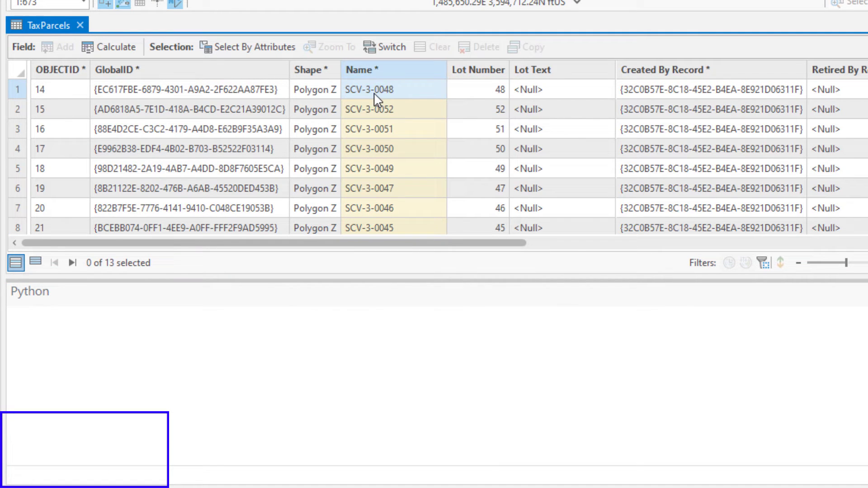
# - Copy the parcel name SCV-3-0048 and build the command 'SCV-3-0048'.split('-')
pyautogui.rightClick(375, 95)
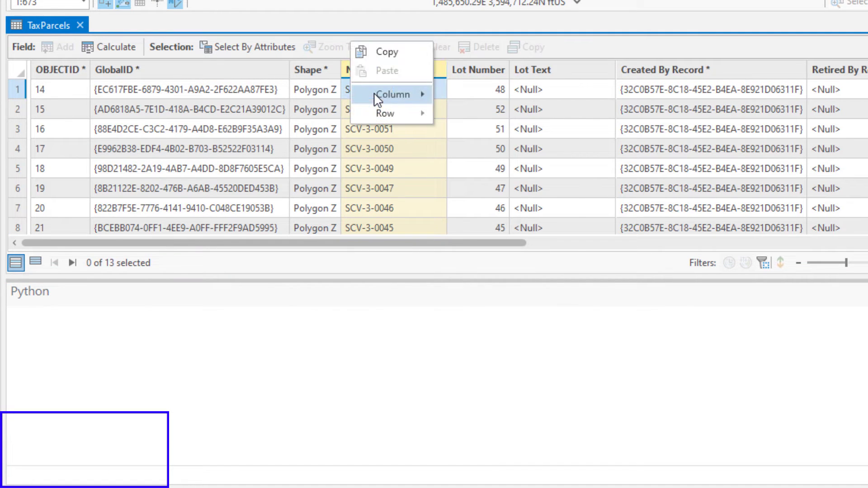
pyautogui.click(389, 55)
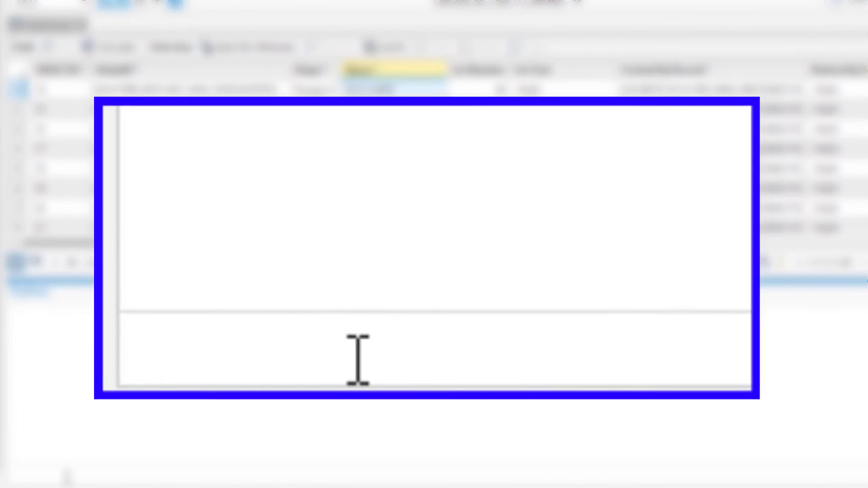
pyautogui.write("''")
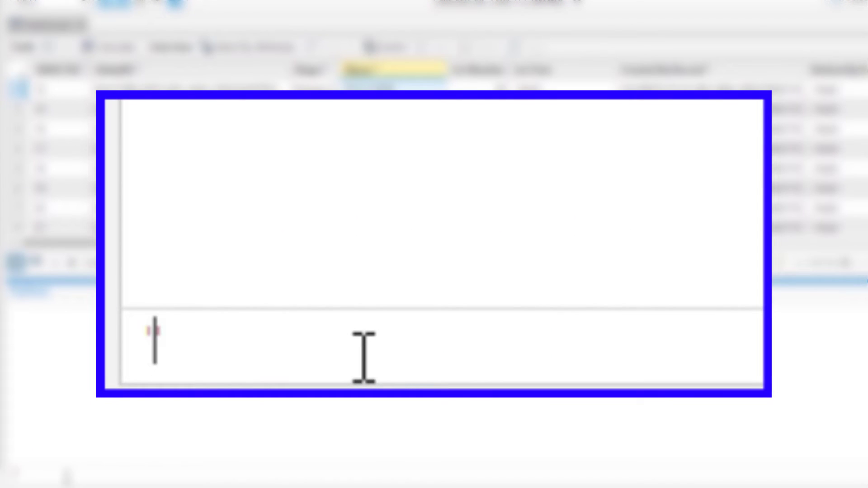
pyautogui.hotkey('ctrl', 'v')
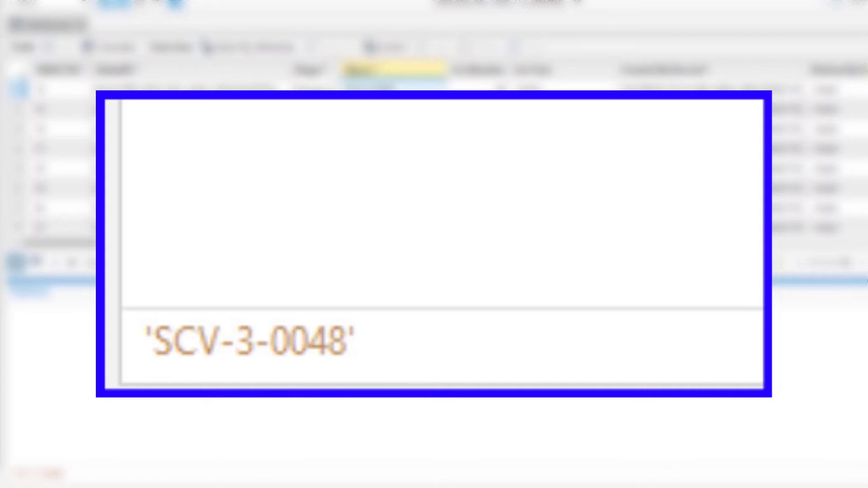
pyautogui.press('Right')
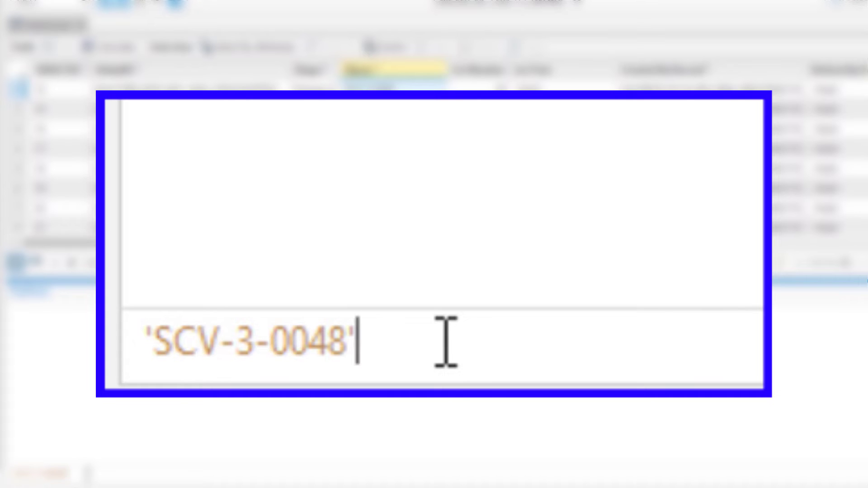
pyautogui.write('.split(')
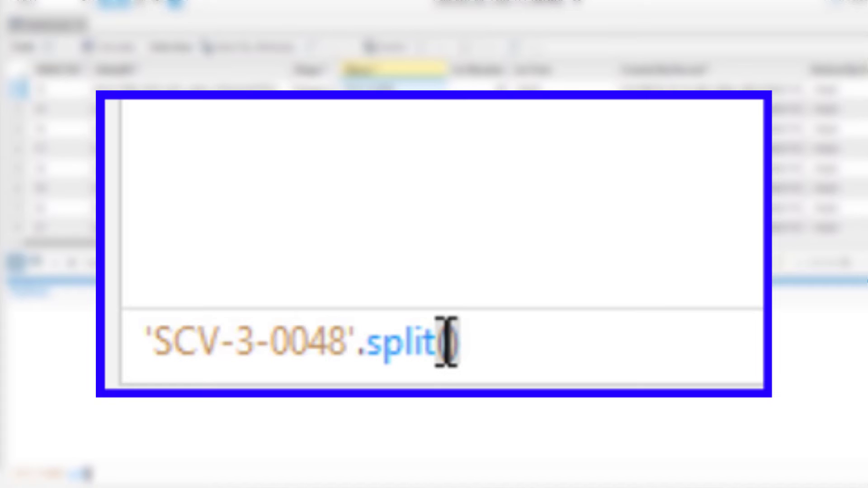
pyautogui.write("'-'")
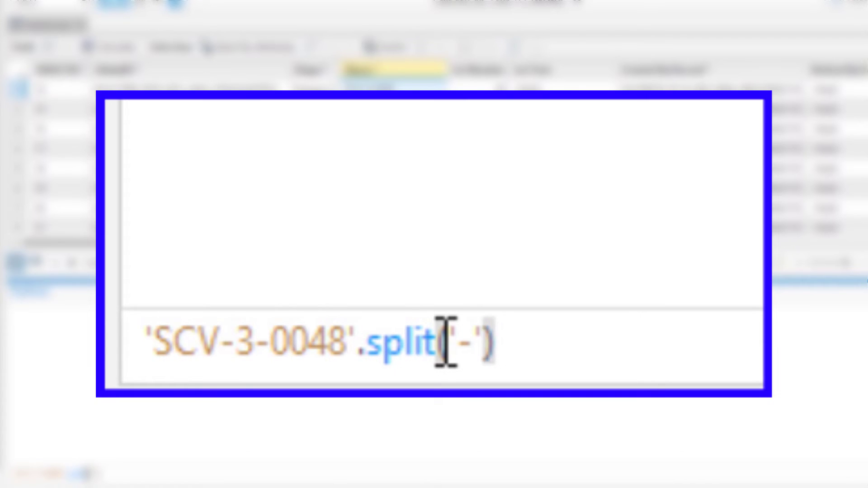
pyautogui.write(')')
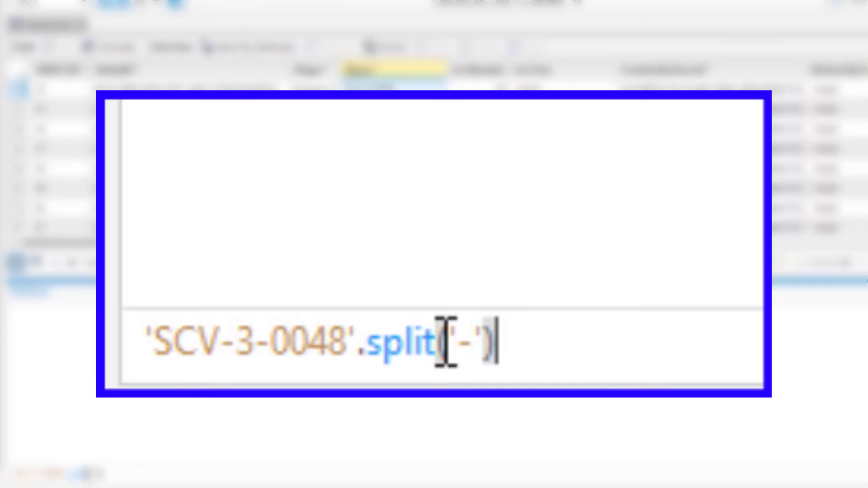
# - Run the split, then run 'SCV-3-0048'.split('-')[-1] to return '0048'
pyautogui.press('Return')
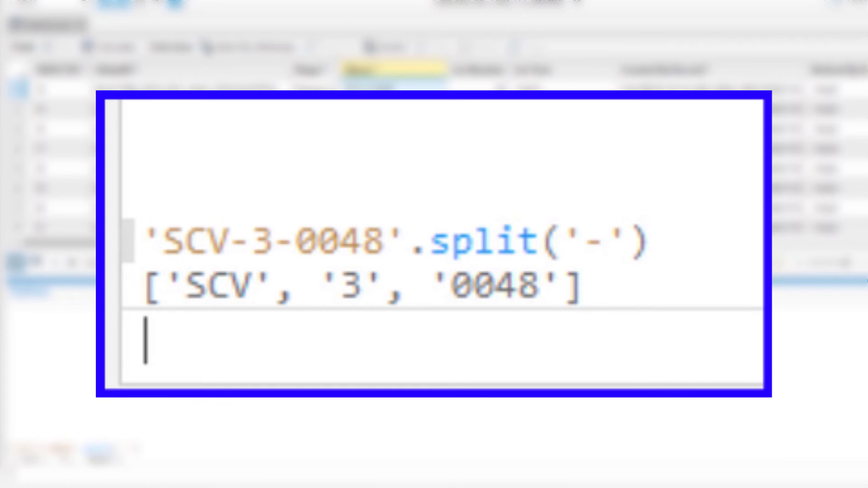
pyautogui.write("'SCV-3-0048")
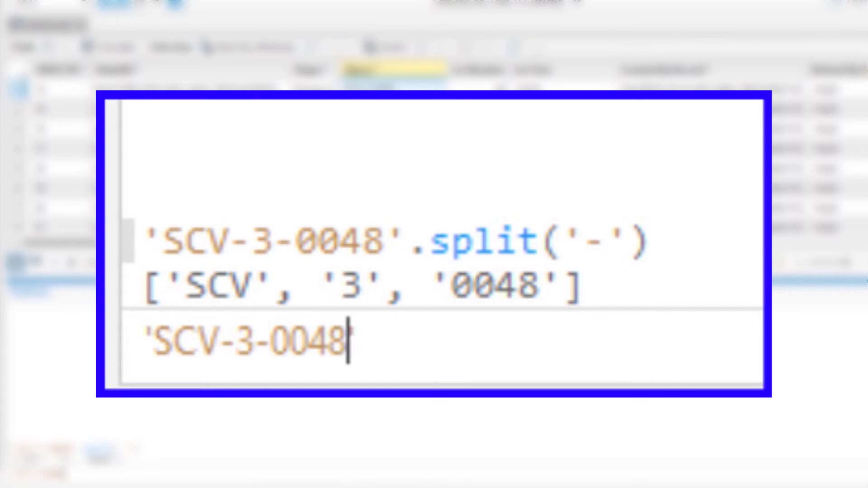
pyautogui.write("'.")
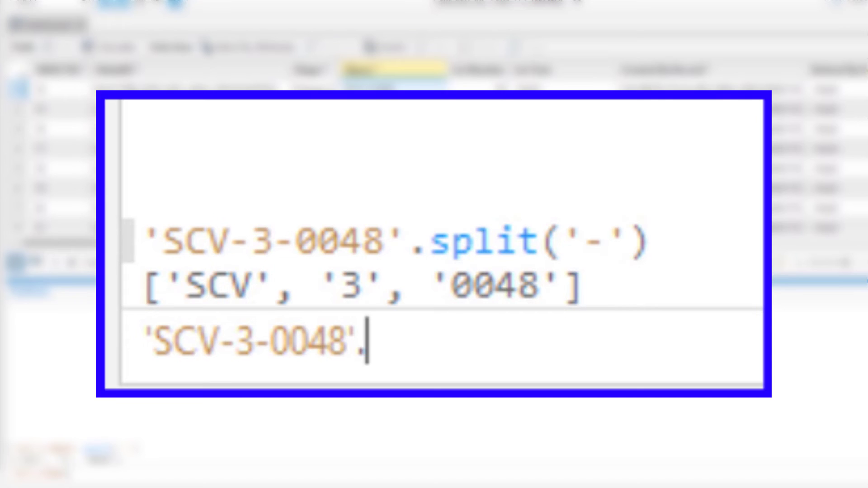
pyautogui.write("split('")
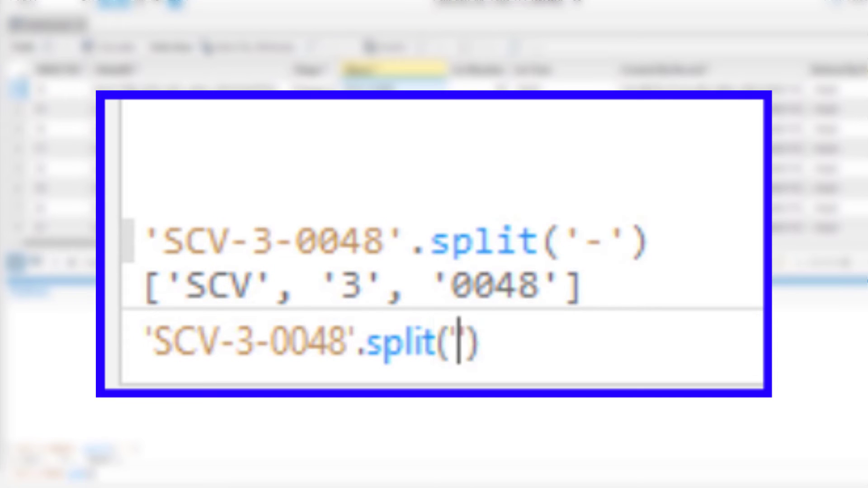
pyautogui.write("-'")
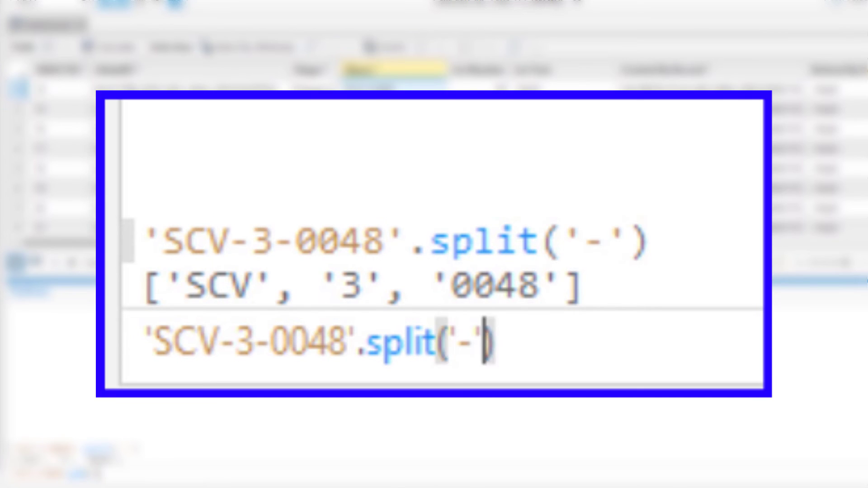
pyautogui.write(')[')
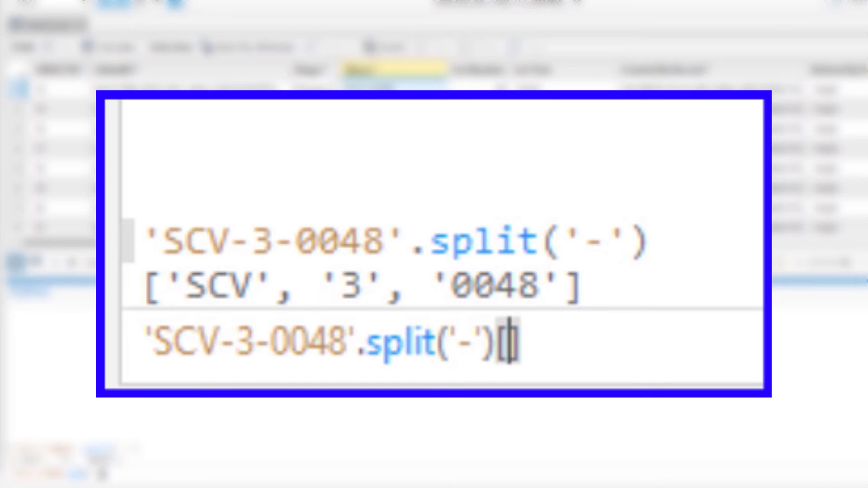
pyautogui.write('-1]')
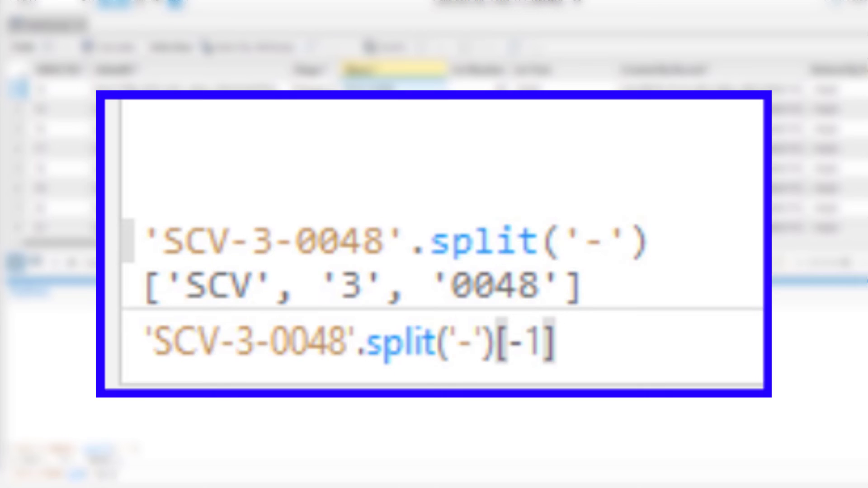
pyautogui.press('Return')
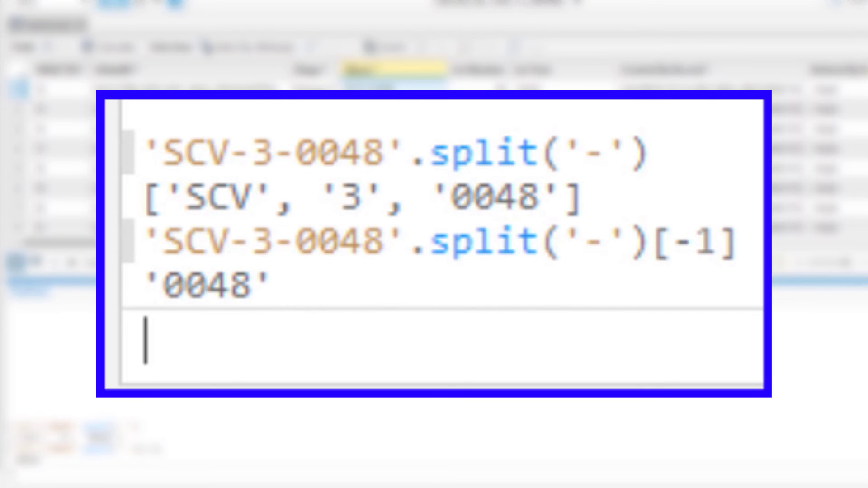